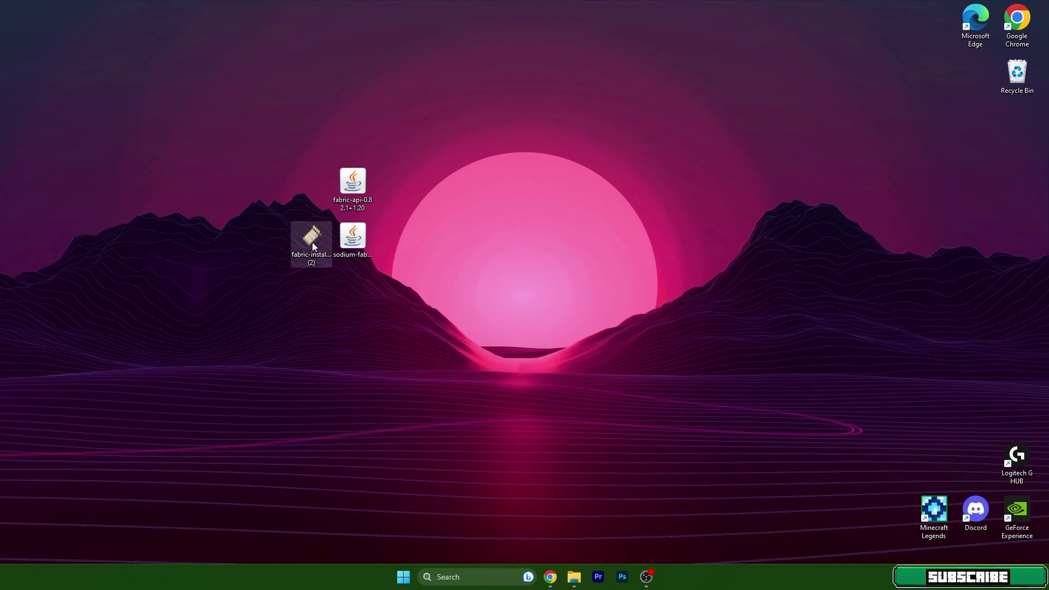
Step: Move the fabric-installer file up beside the fabric-api file on the desktop
left_click_drag(312, 241, 309, 192)
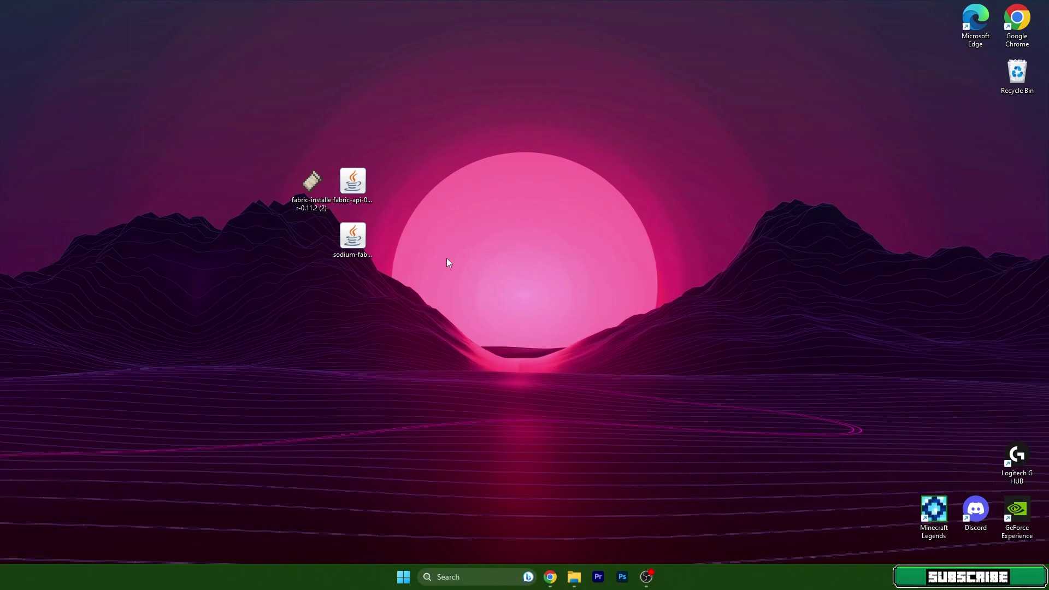
left_click(370, 244)
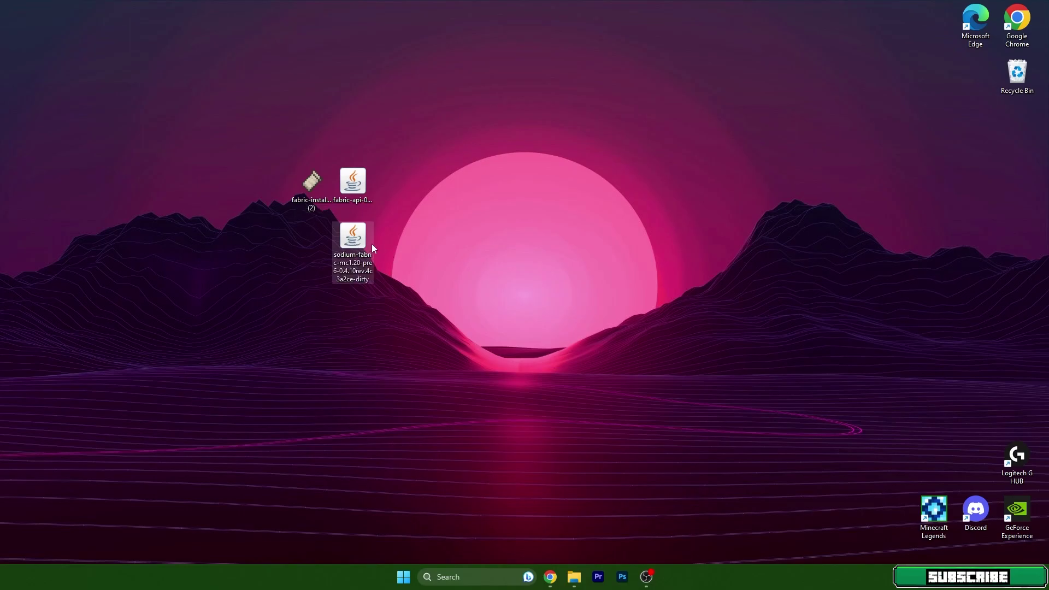
left_click(398, 229)
left_click_drag(290, 172, 401, 198)
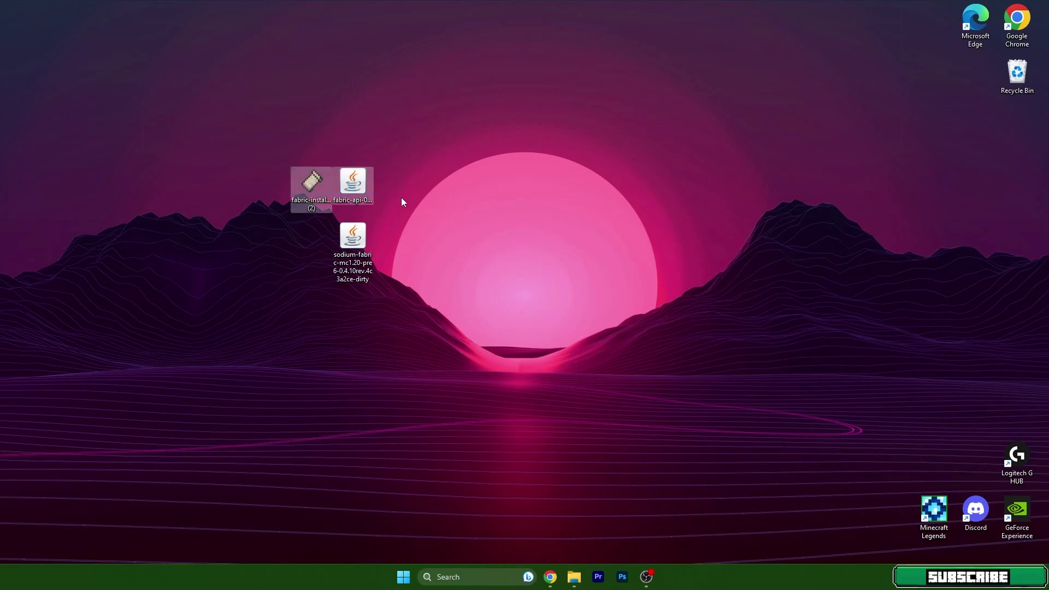
left_click(406, 203)
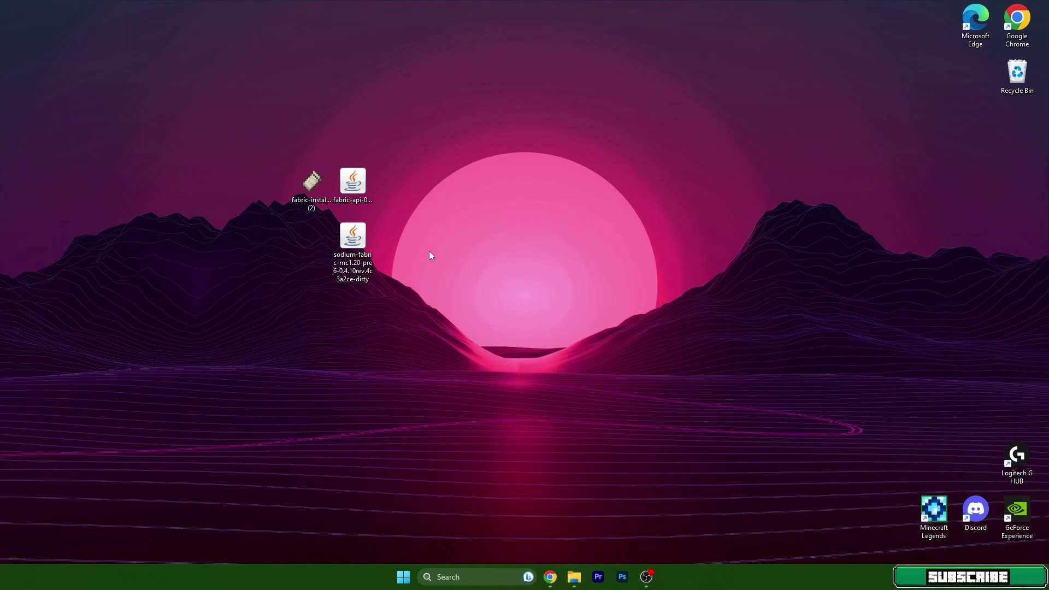
Step: Open the .minecraft folder inside %appdata% and move its window clear of the mod files on the desktop
left_click(470, 579)
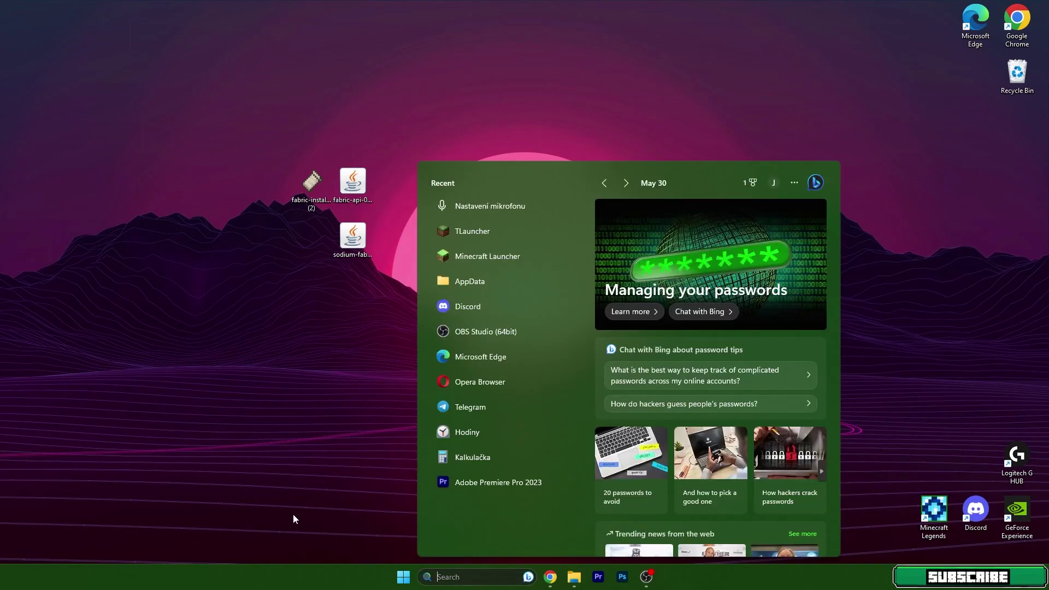
type("%a")
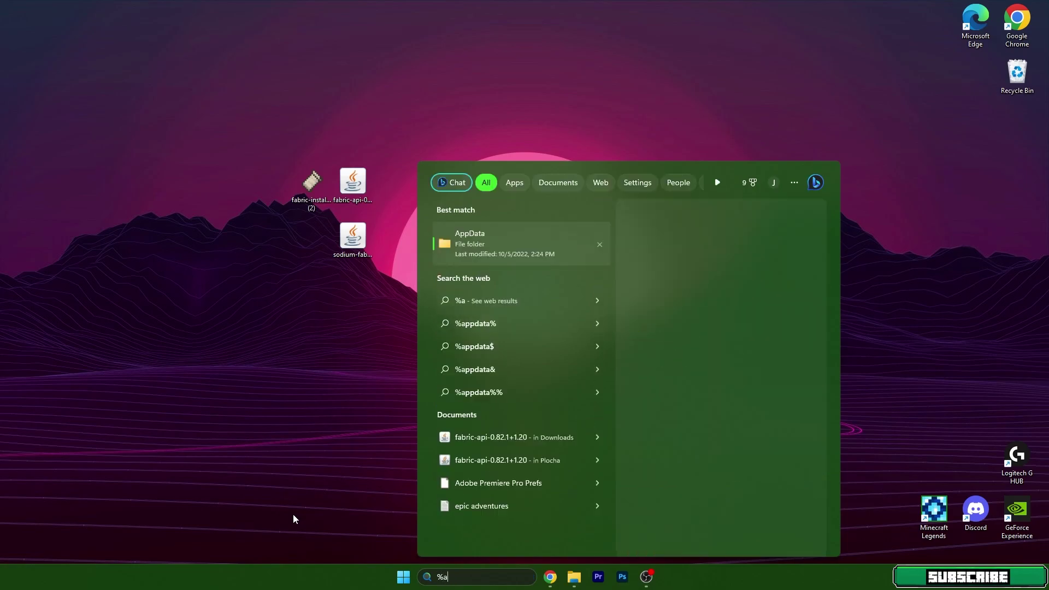
type("ppdata%")
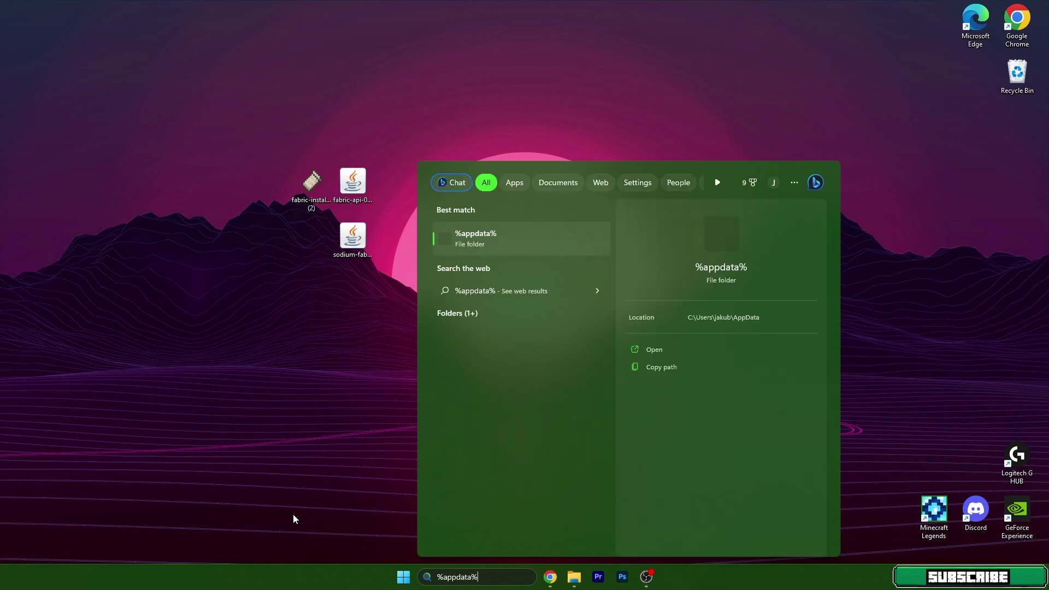
key("Return")
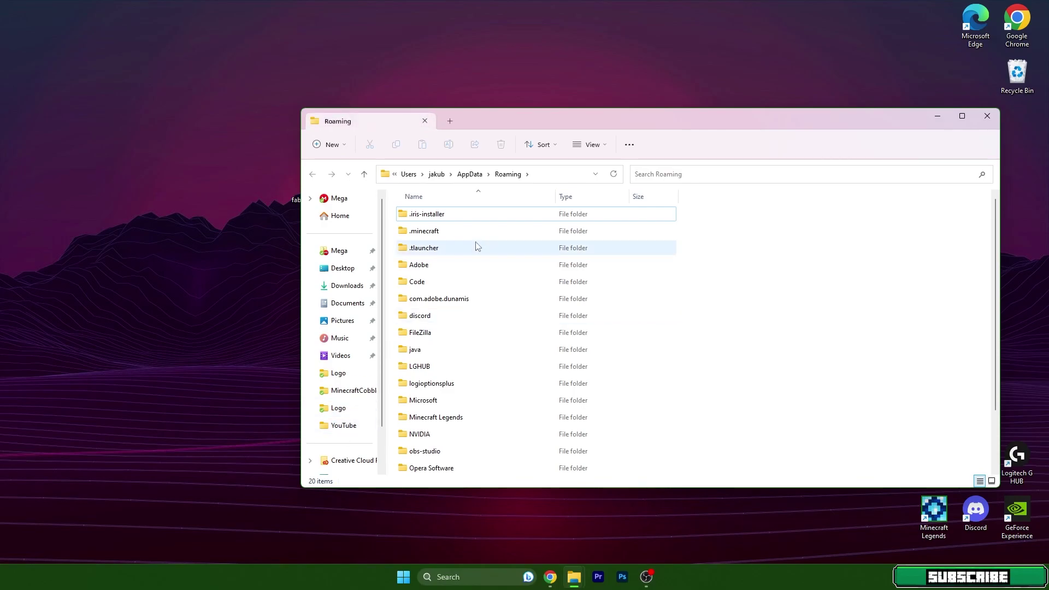
double_click(424, 231)
left_click_drag(480, 123, 566, 119)
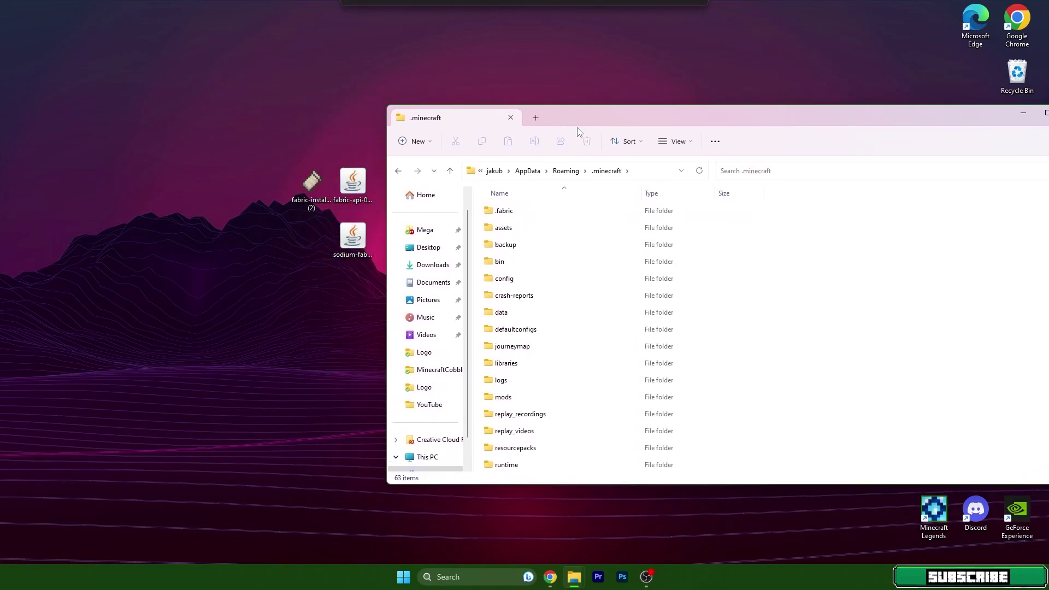
Step: Move the fabric-api and sodium-fabric jar files from the desktop into the mods folder of .minecraft
scroll(534, 363, "down", 3)
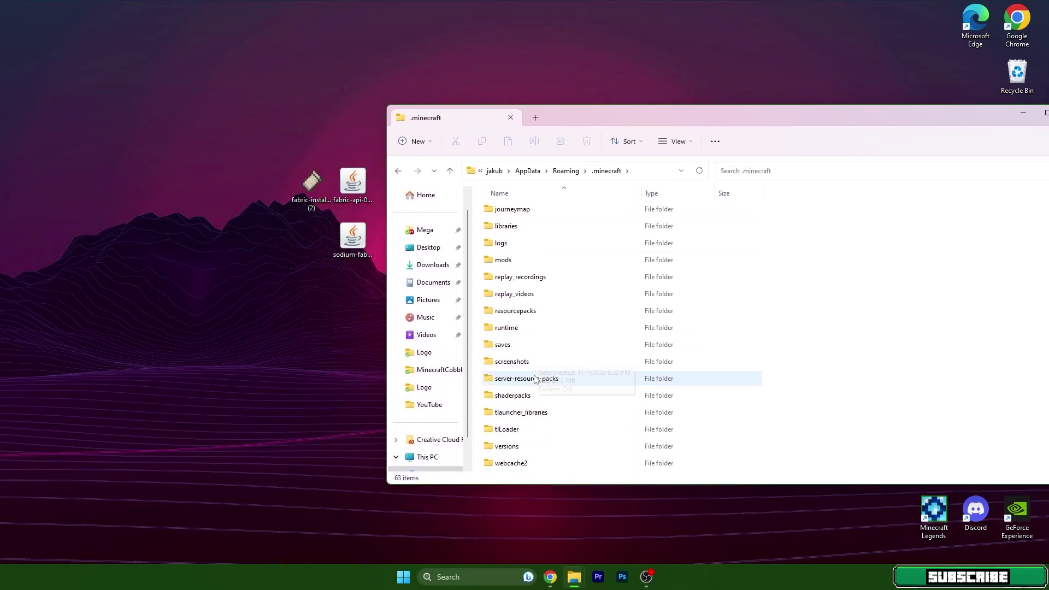
double_click(514, 260)
left_click_drag(332, 311, 361, 165)
left_click_drag(486, 250, 536, 267)
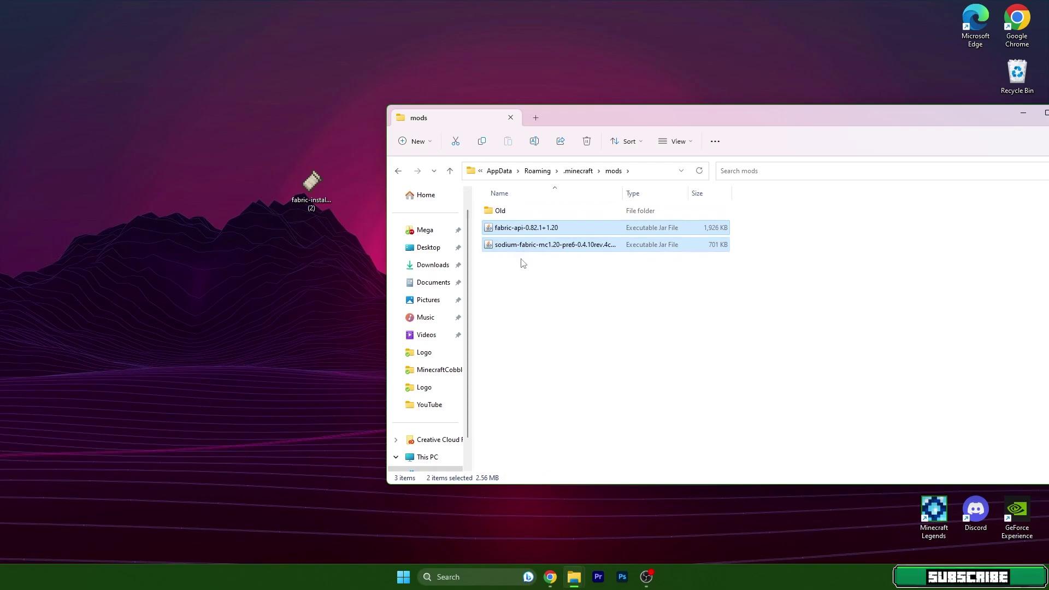
left_click(522, 265)
Step: Open the versions folder of .minecraft and start the Fabric installer from the desktop
left_click(398, 171)
scroll(543, 377, "down", 4)
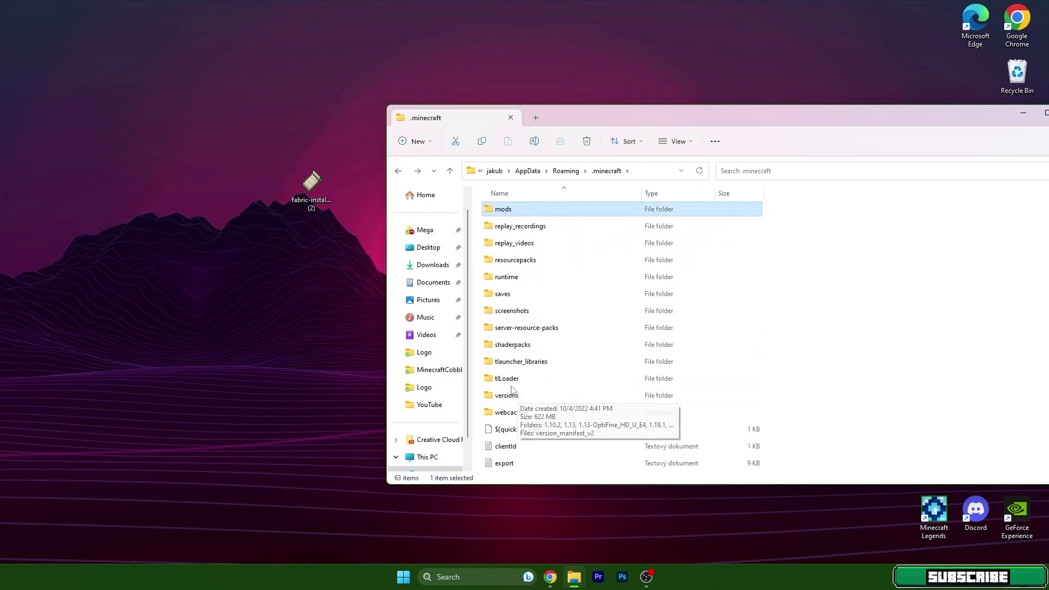
double_click(514, 395)
double_click(311, 188)
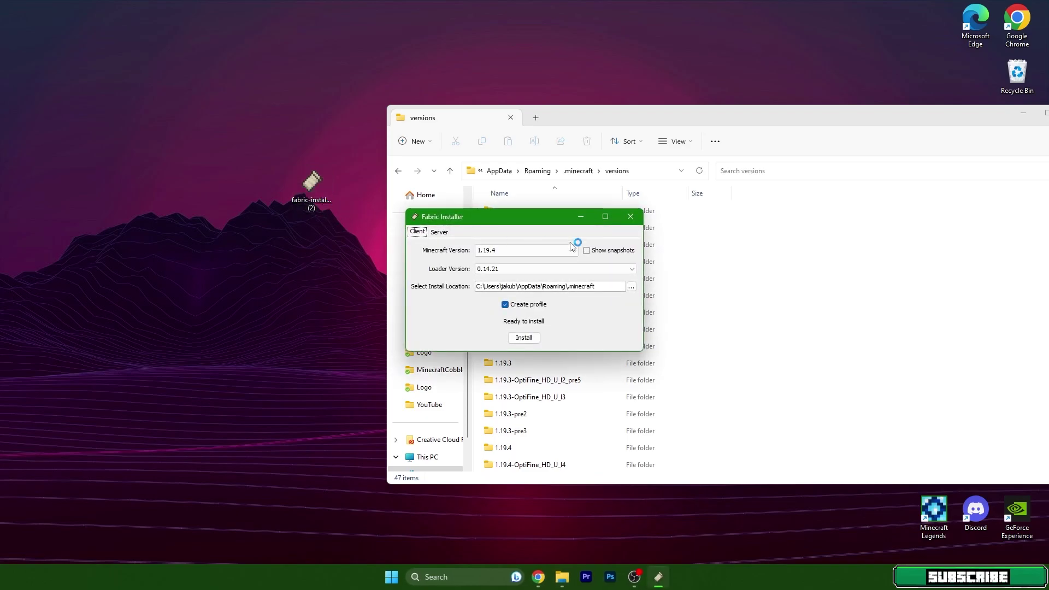
left_click(603, 252)
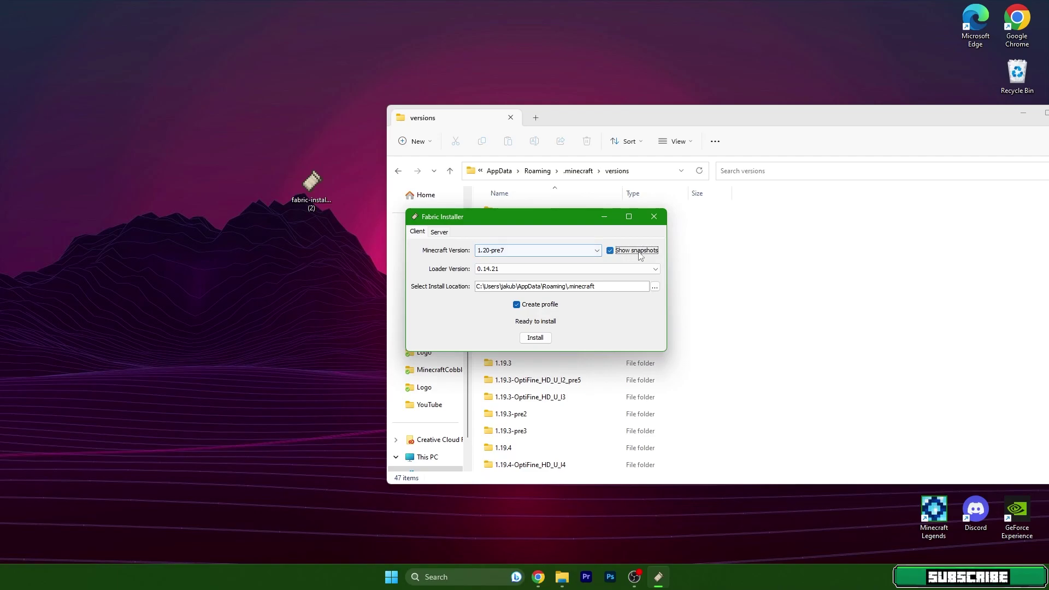
left_click(487, 256)
left_click(484, 267)
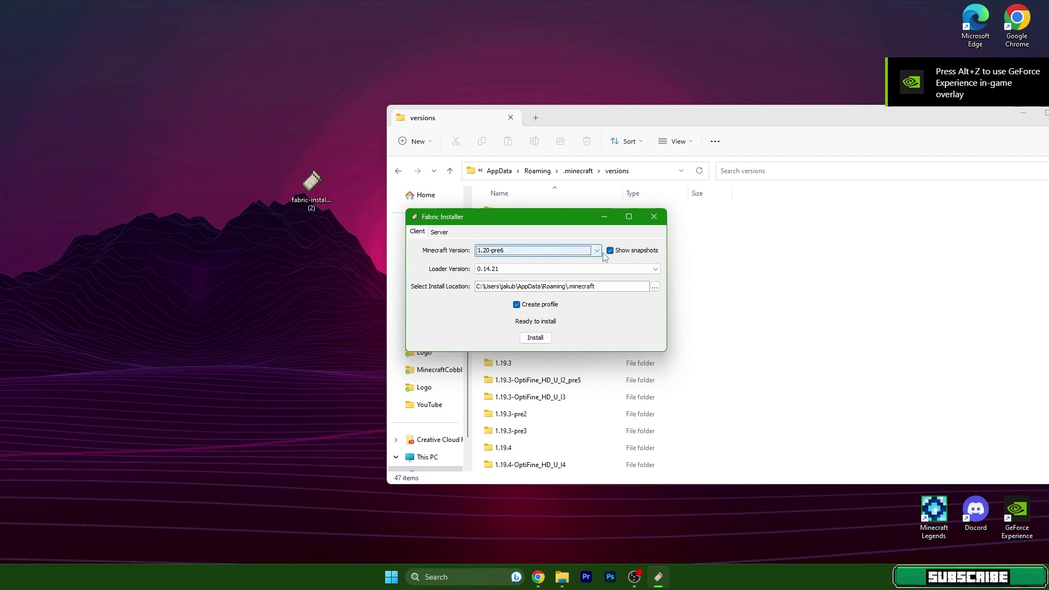
left_click(627, 253)
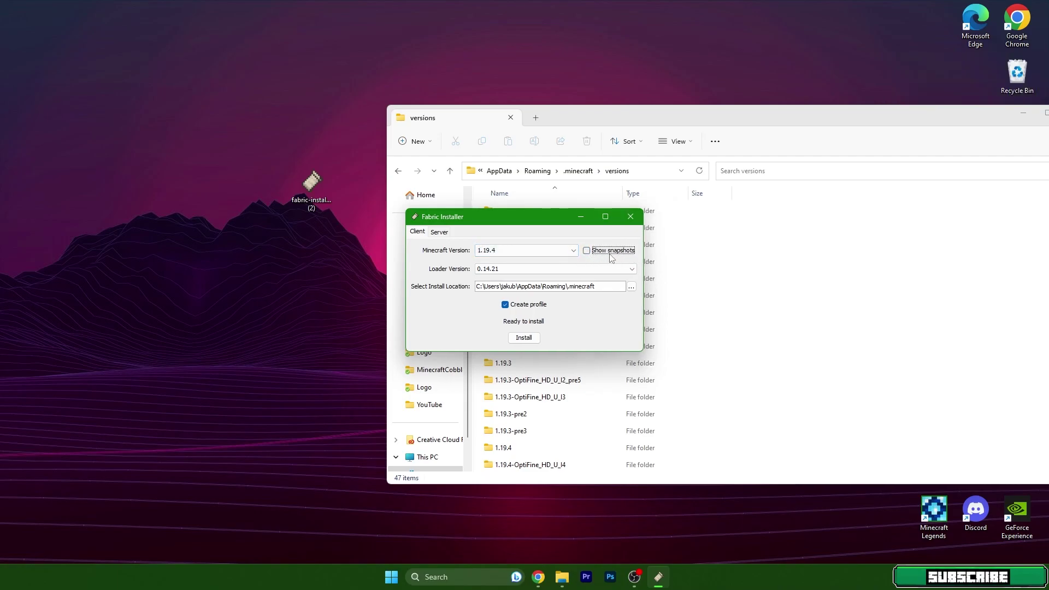
left_click(497, 252)
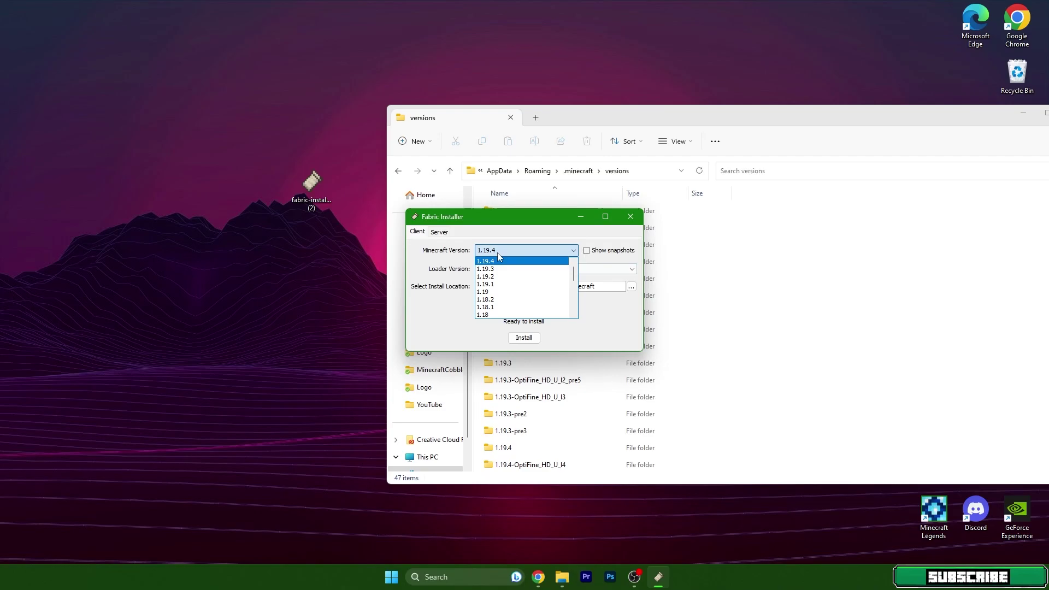
left_click(501, 252)
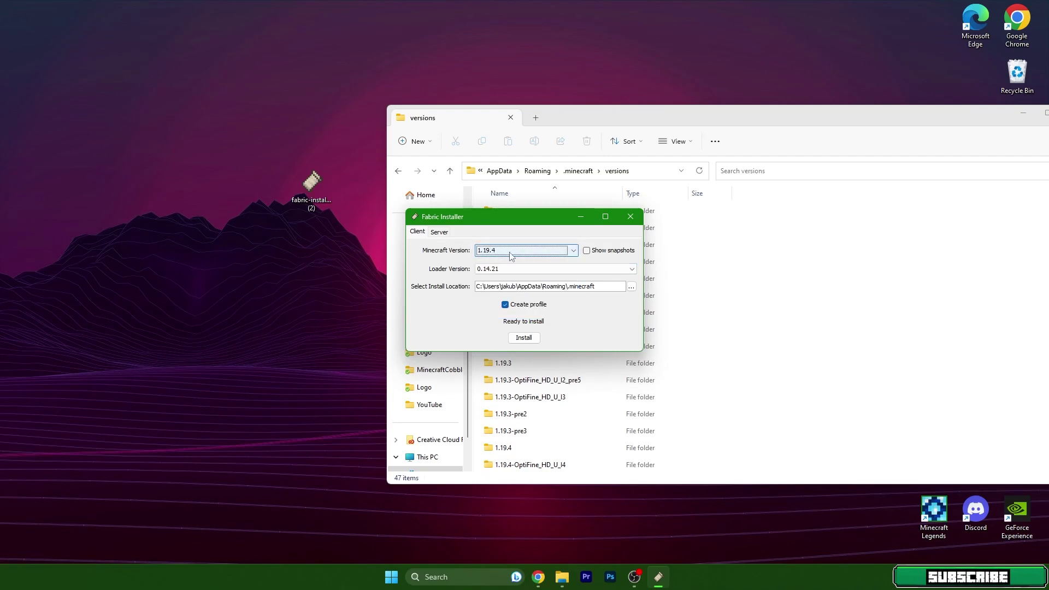
Step: Bring the versions folder window fully onto the screen and return to the Fabric installer
left_click(724, 131)
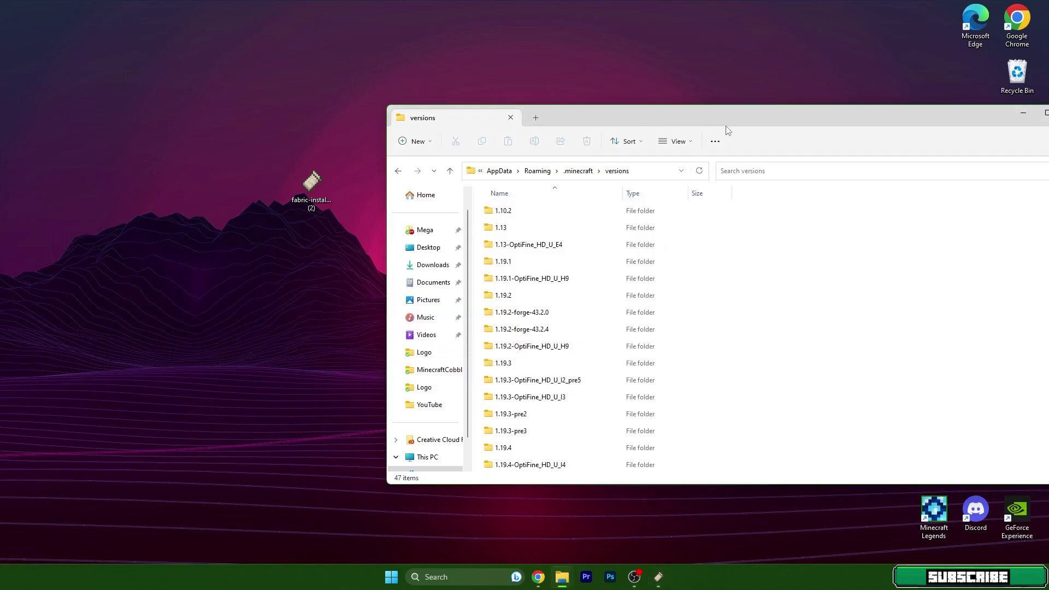
left_click_drag(726, 129, 641, 127)
left_click(658, 577)
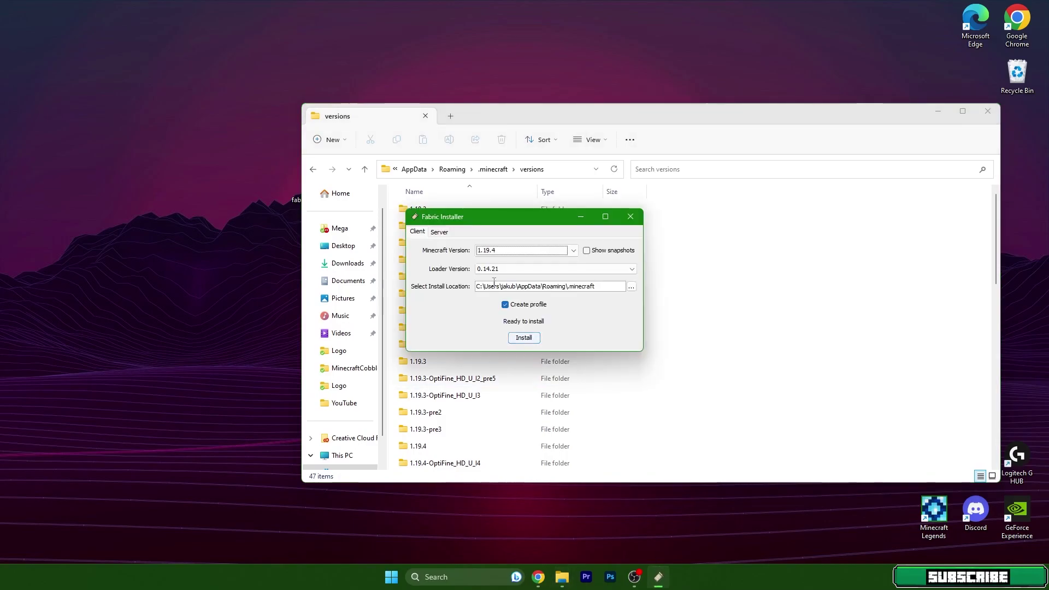
Step: Install the Fabric client for Minecraft 1.20-pre6 with snapshots shown and loader version 0.14.21, and close the installer
left_click(488, 252)
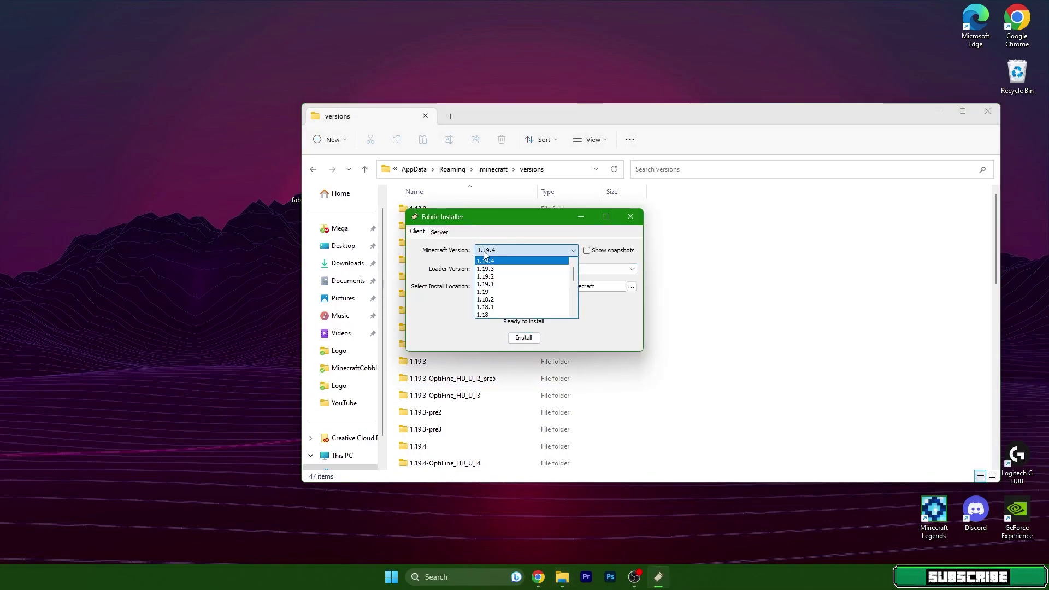
left_click(586, 250)
left_click(491, 251)
left_click(491, 268)
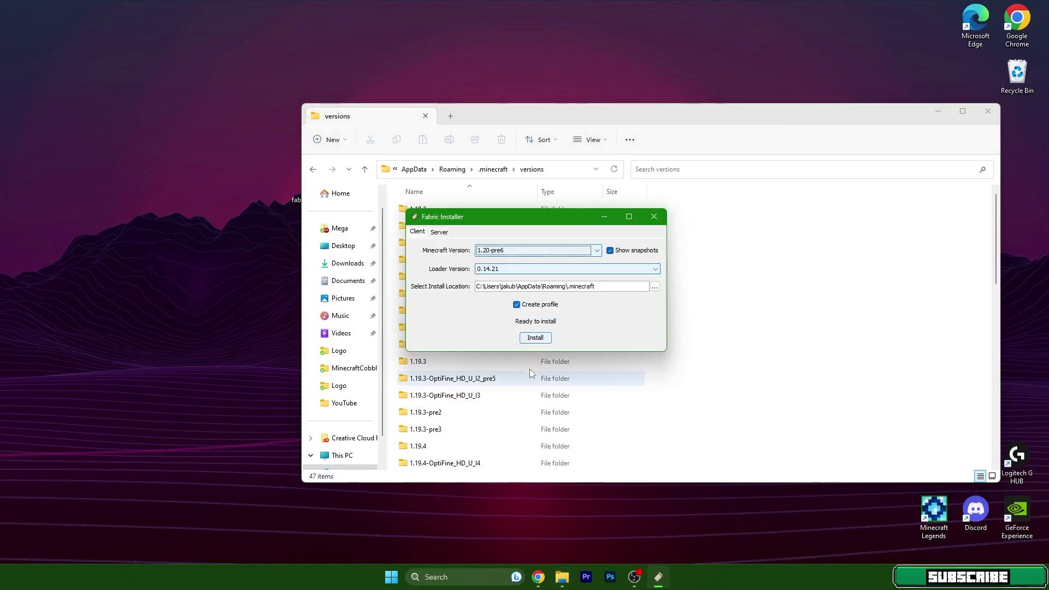
left_click(535, 338)
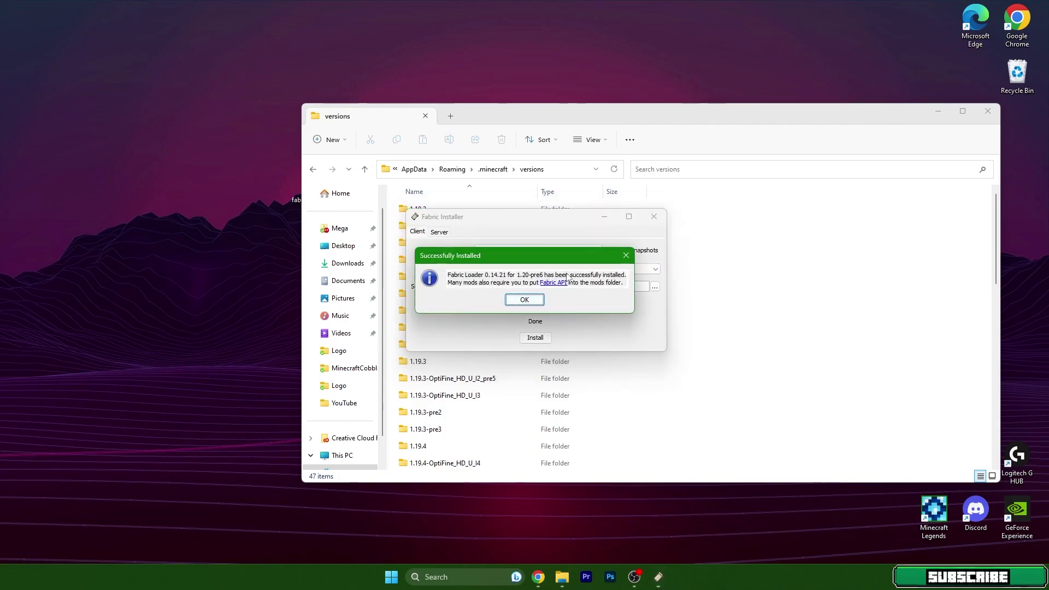
left_click(524, 299)
left_click(654, 216)
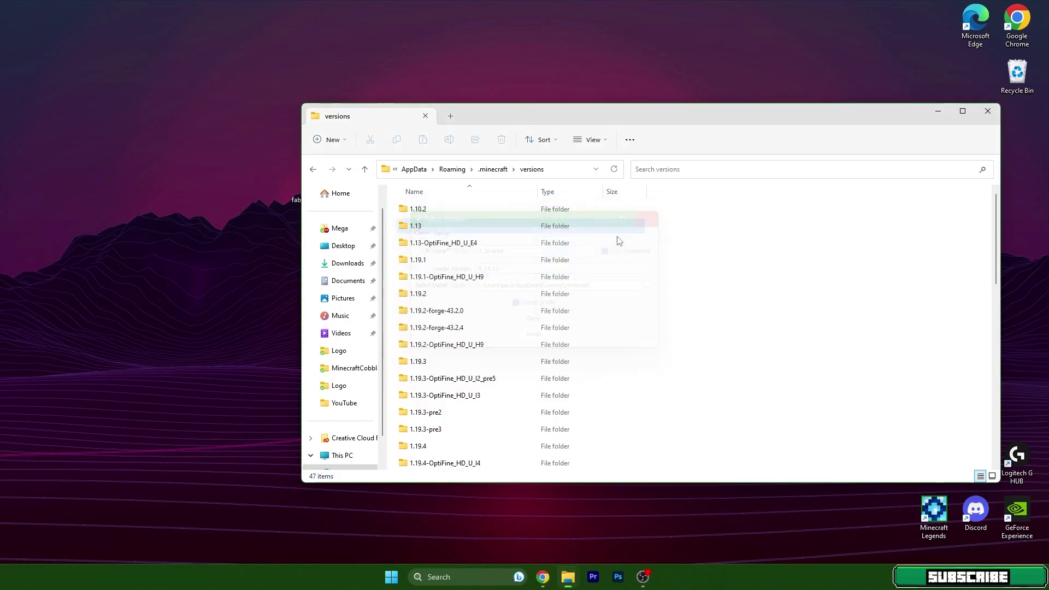
Step: Check the versions folder for the fabric-loader-0.14.21-1.20-pre6 folder and close the window
scroll(783, 334, "down", 4)
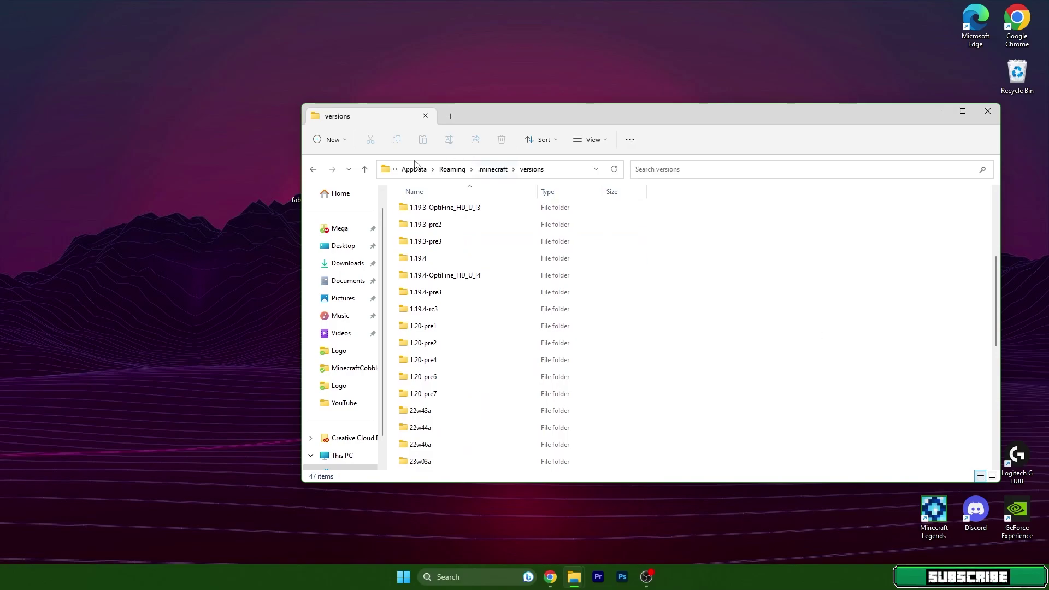
scroll(782, 276, "down", 5)
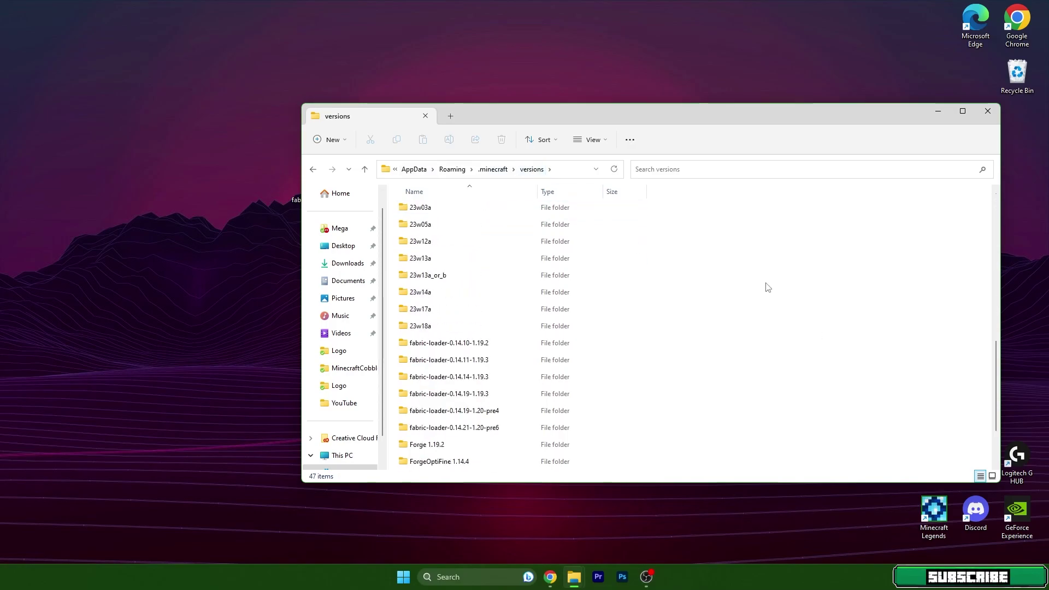
scroll(768, 287, "down", 2)
left_click(490, 344)
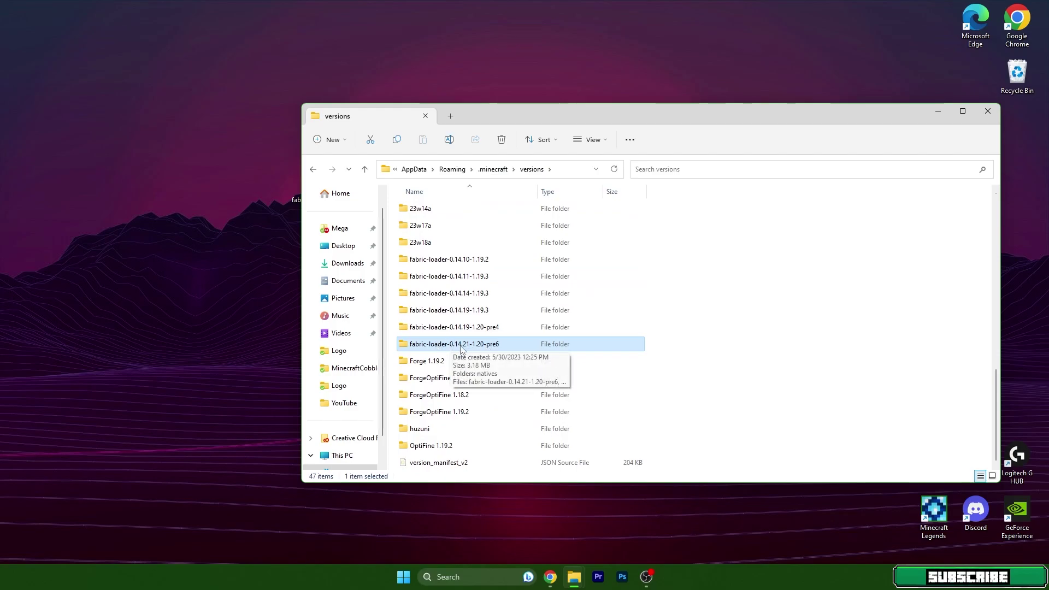
left_click(987, 111)
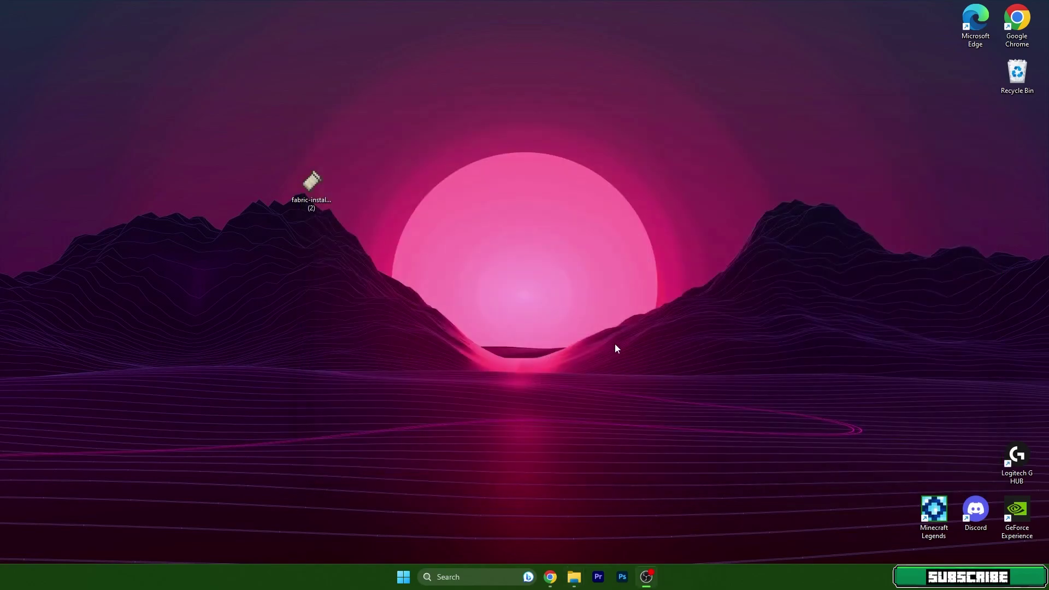
left_click(477, 585)
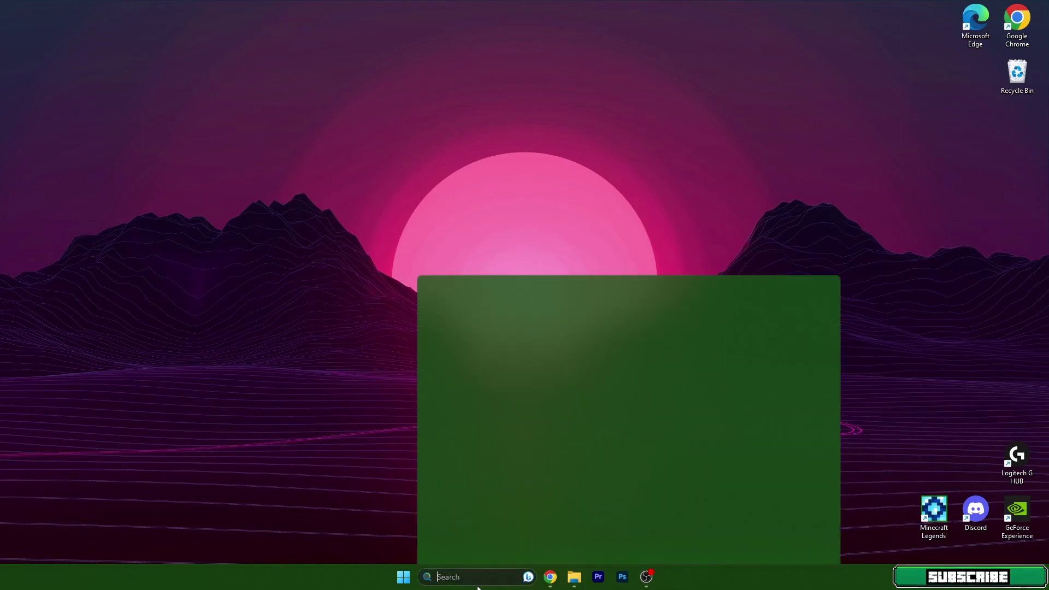
type("Tlauncher")
key("Return")
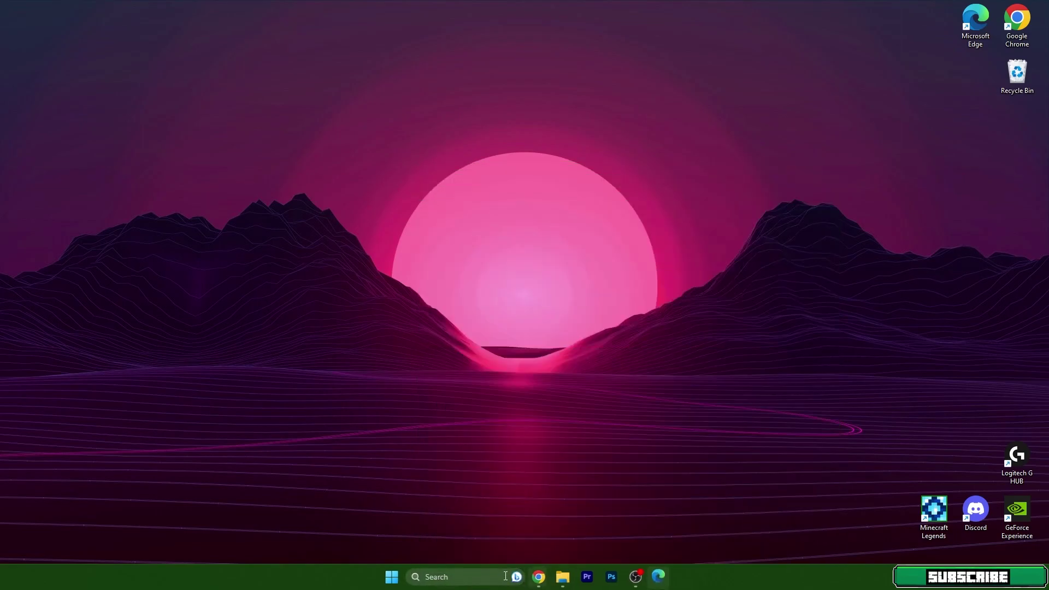
Step: Search Windows for Tlauncher and launch it
left_click(461, 580)
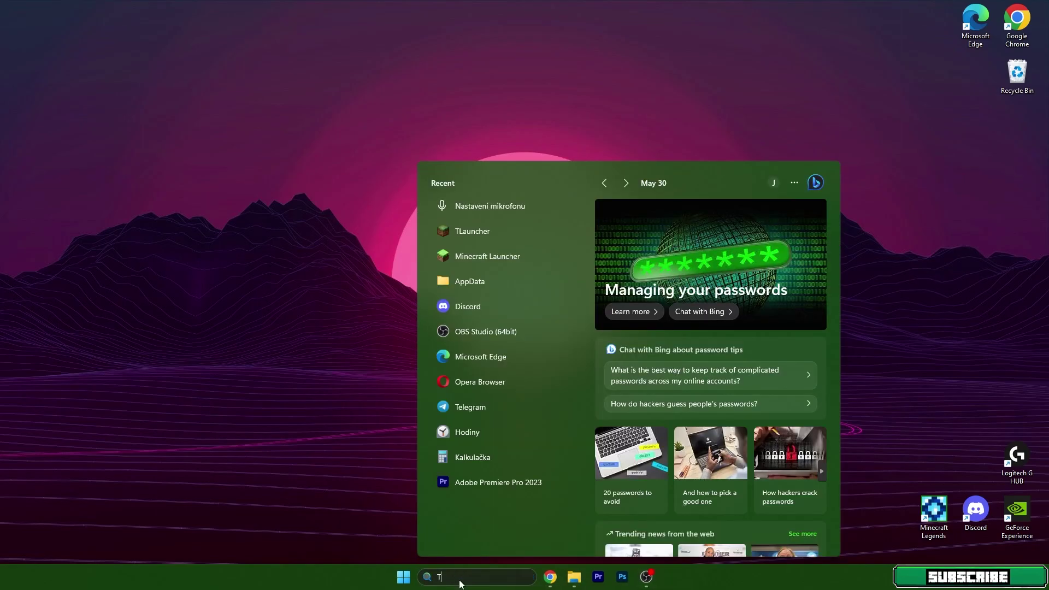
type("Tlauncher")
key("Return")
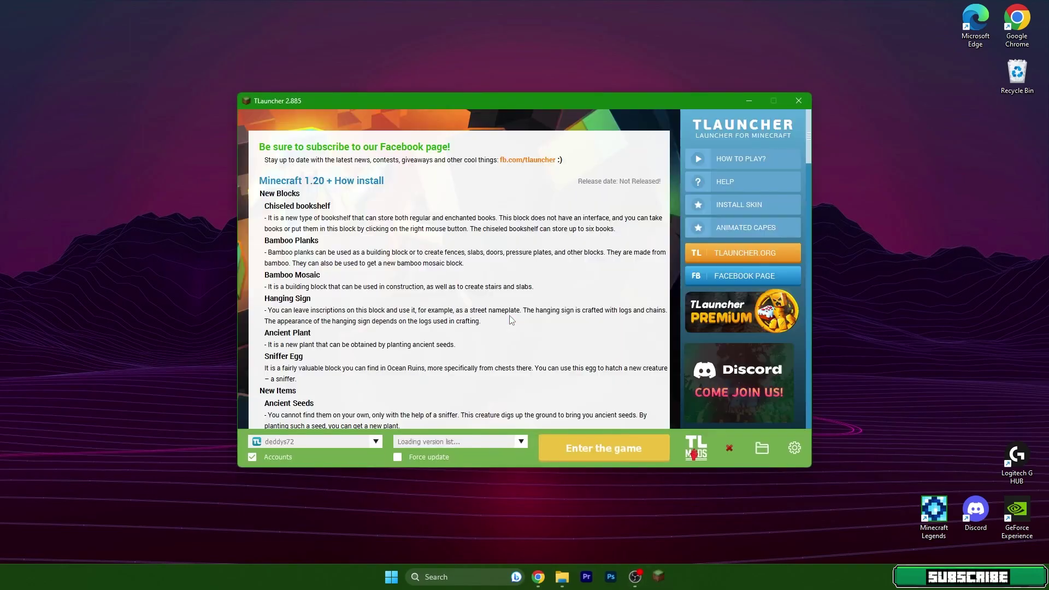
Step: Start the game with the version Release fabric-loader-0.14.21-1.20-pre6
left_click(500, 443)
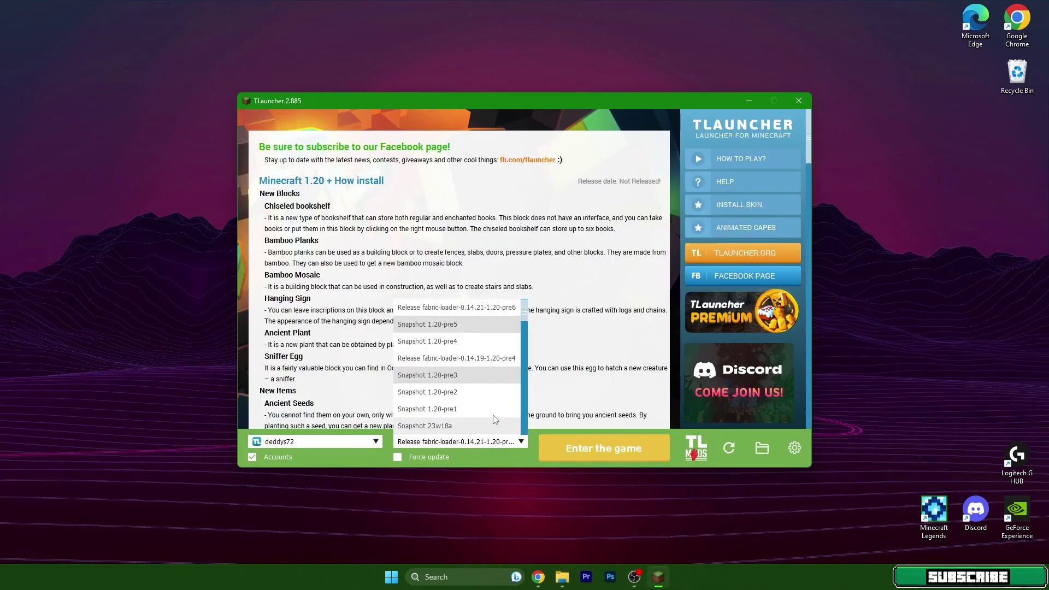
left_click(483, 309)
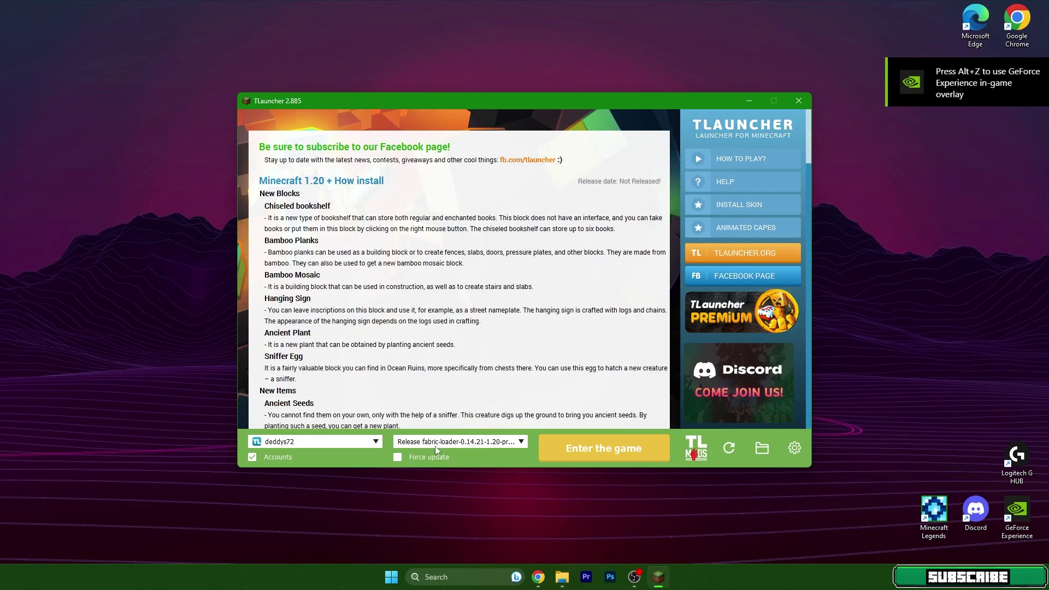
left_click(612, 450)
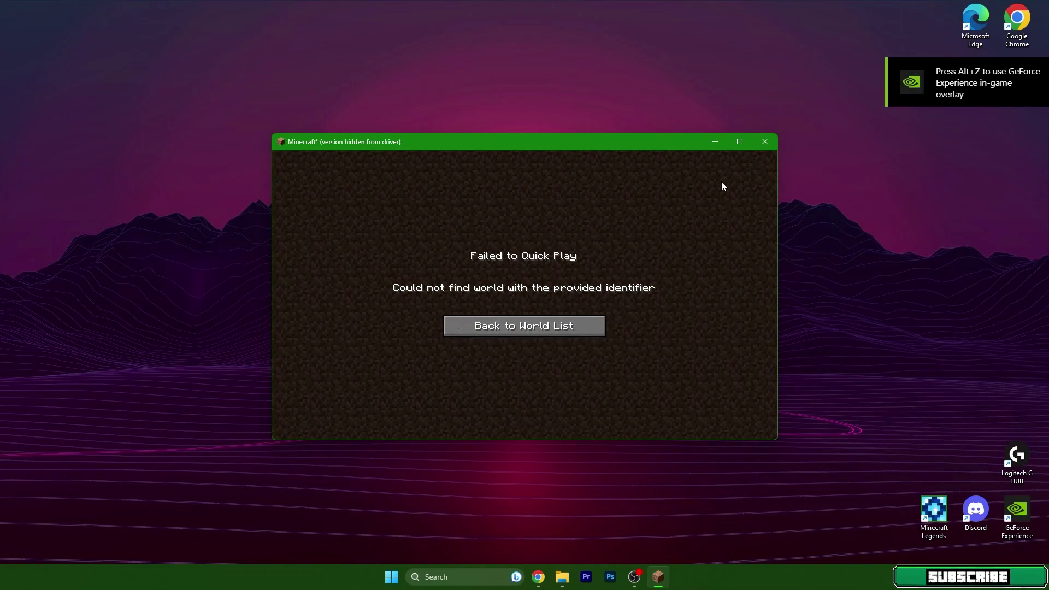
Step: Maximize the game window, return to the title screen and open the singleplayer world Sherlock from there
key("super+Up")
left_click(595, 352)
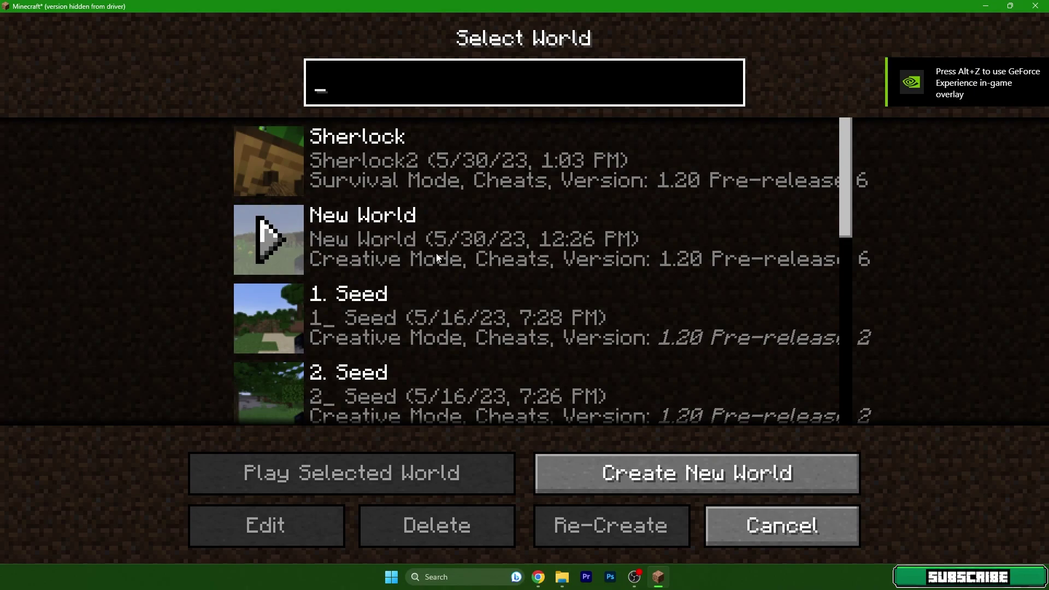
left_click(761, 516)
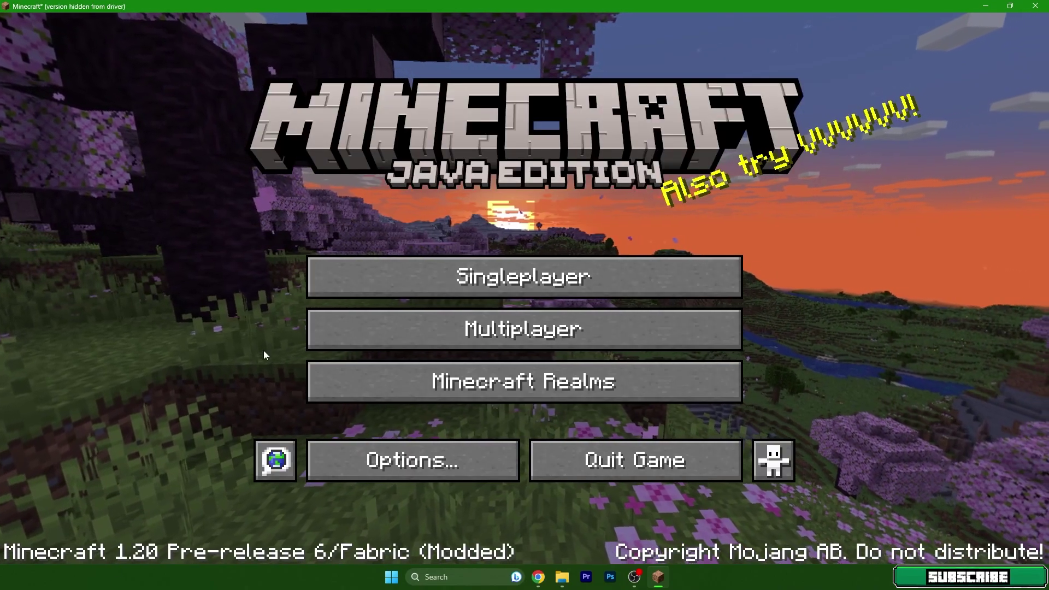
left_click(410, 277)
double_click(417, 155)
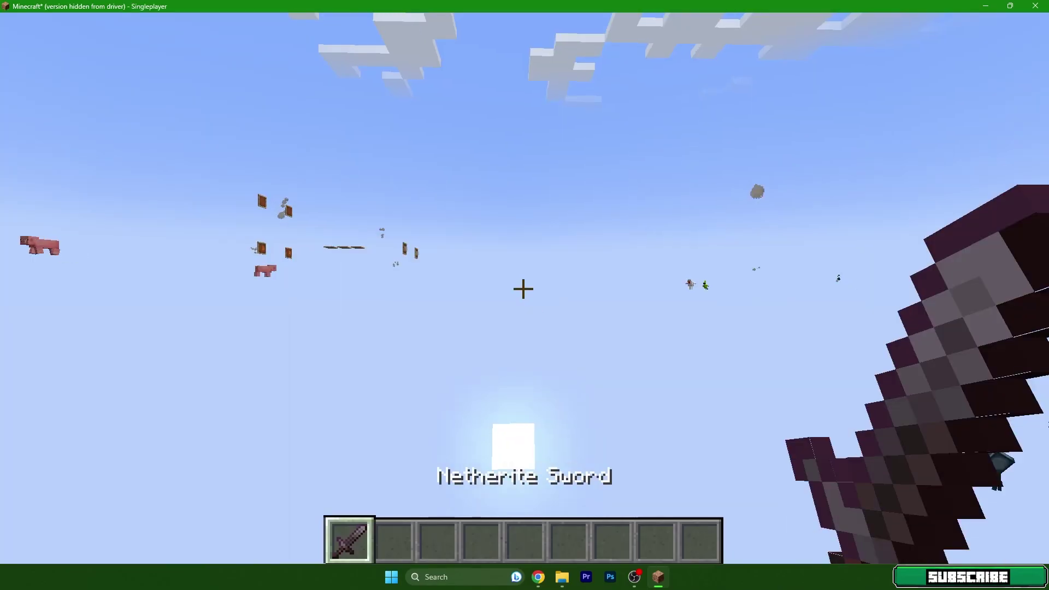
Step: Look through the General, Quality and Advanced pages of Sodium's video settings, and return to the game
key("Escape")
left_click(441, 354)
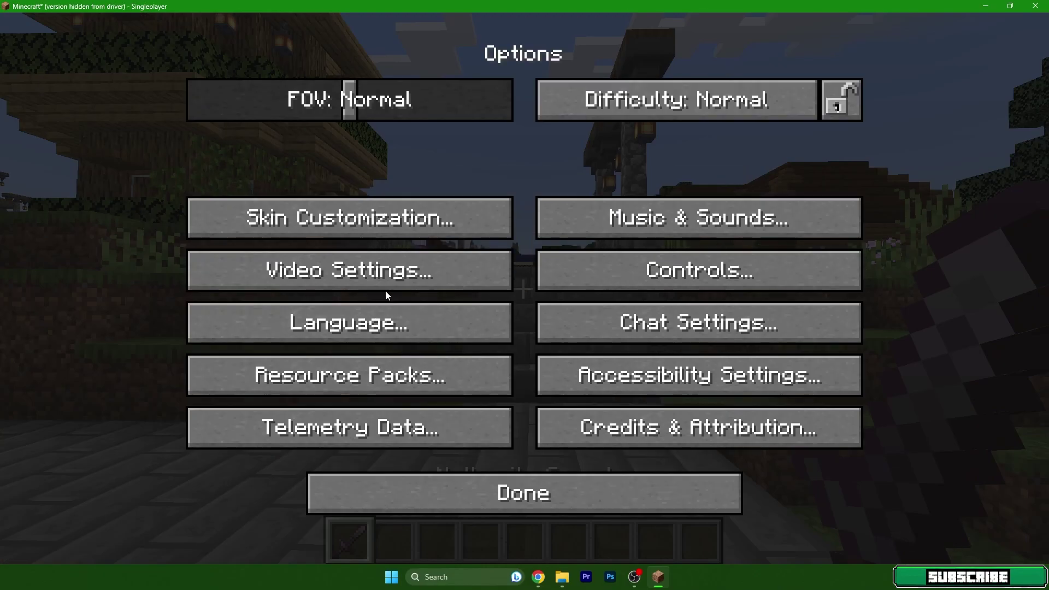
left_click(386, 290)
left_click(495, 44)
left_click(60, 46)
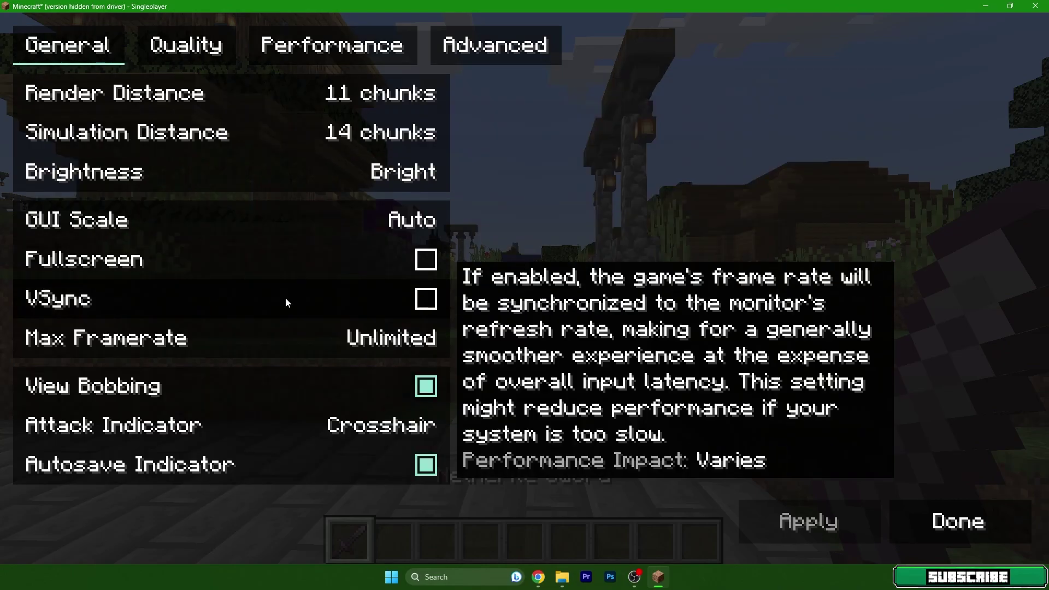
left_click(185, 45)
left_click(495, 45)
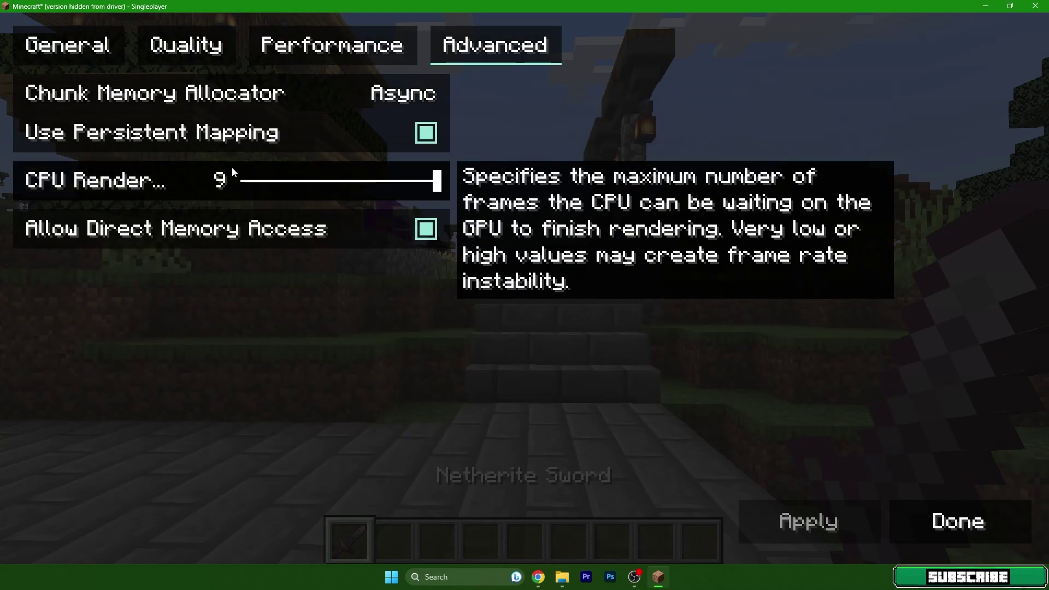
key("Escape")
key("Escape")
key("Escape")
Step: Show the debug overlay and walk along the village paths to examine the frame rate and the Sodium renderer details
key("F3")
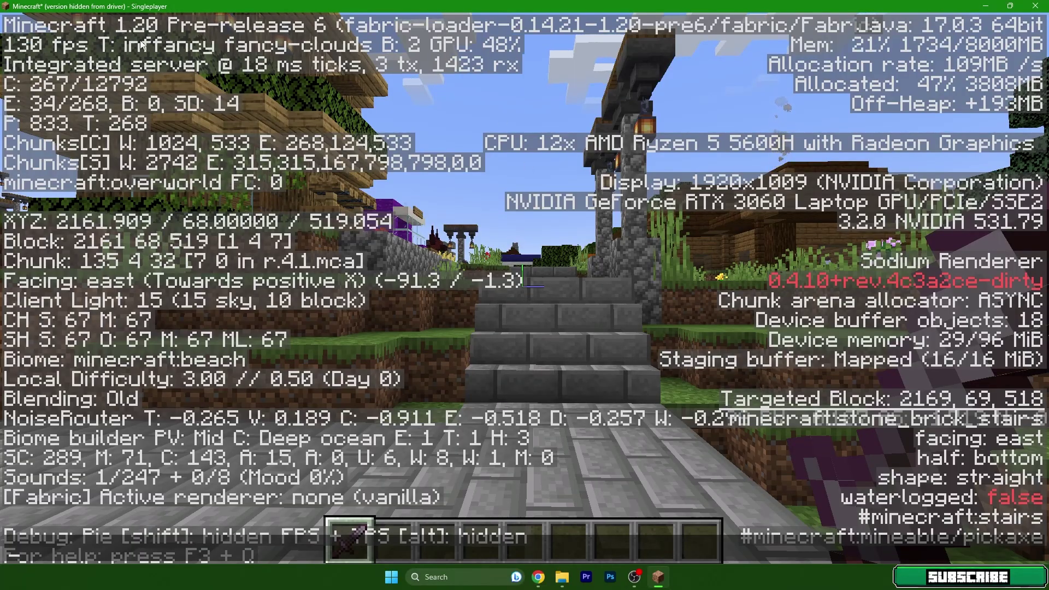
key("w")
key("w")
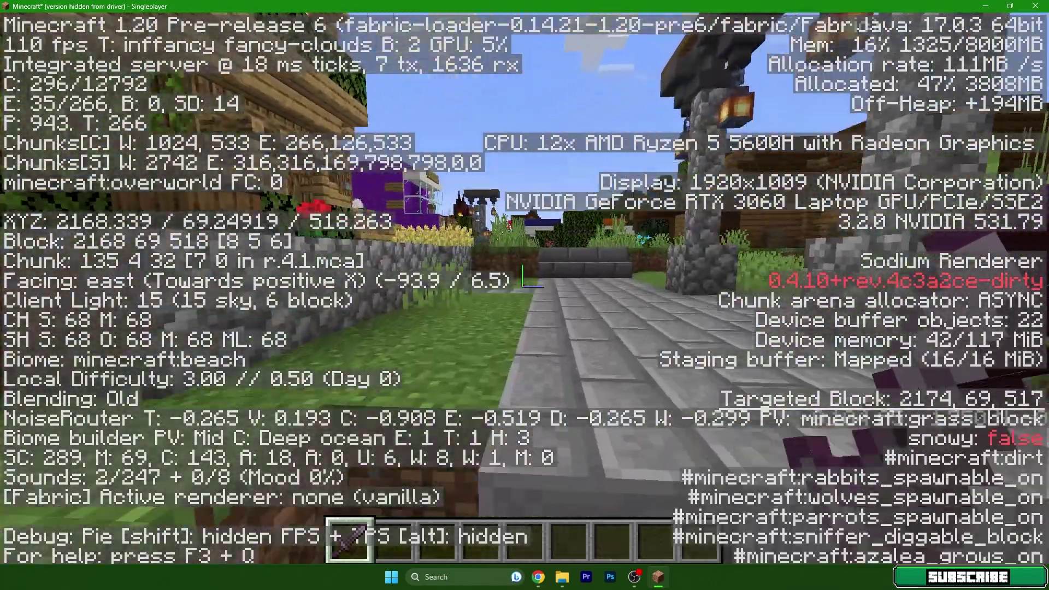
key("w")
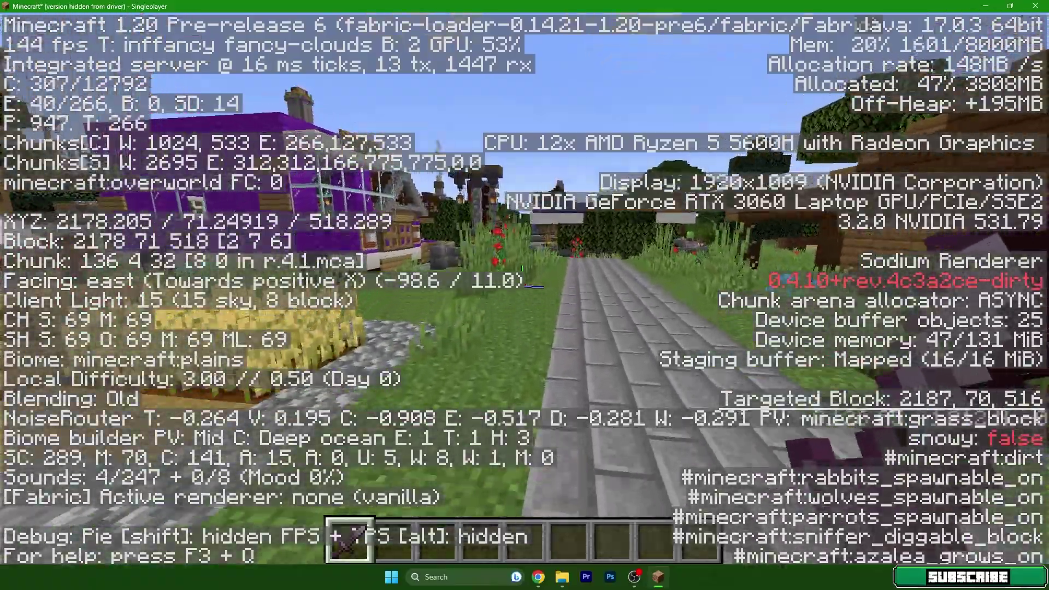
key("w")
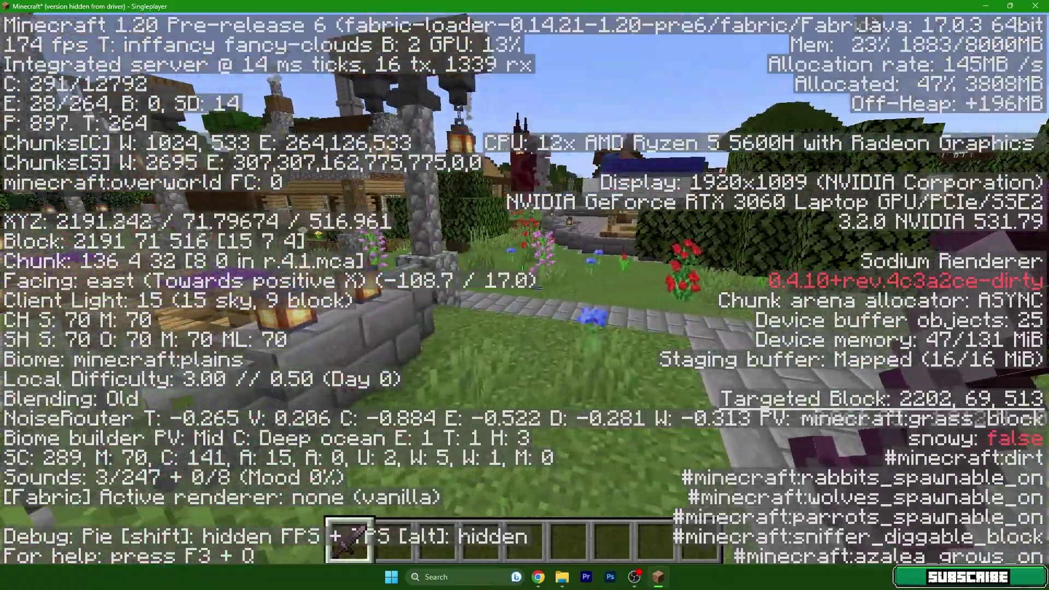
key("w")
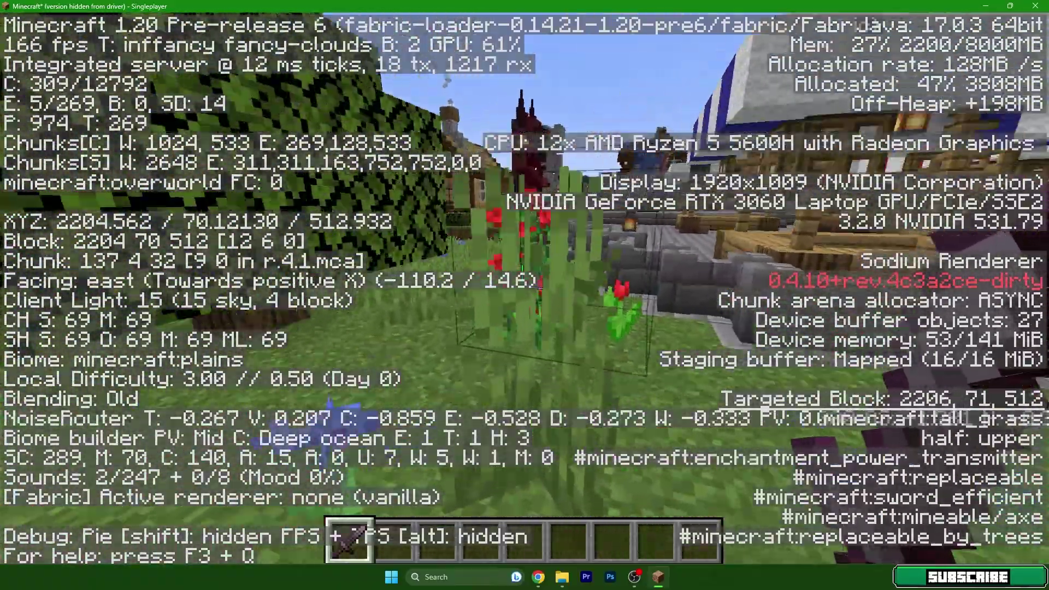
key("w")
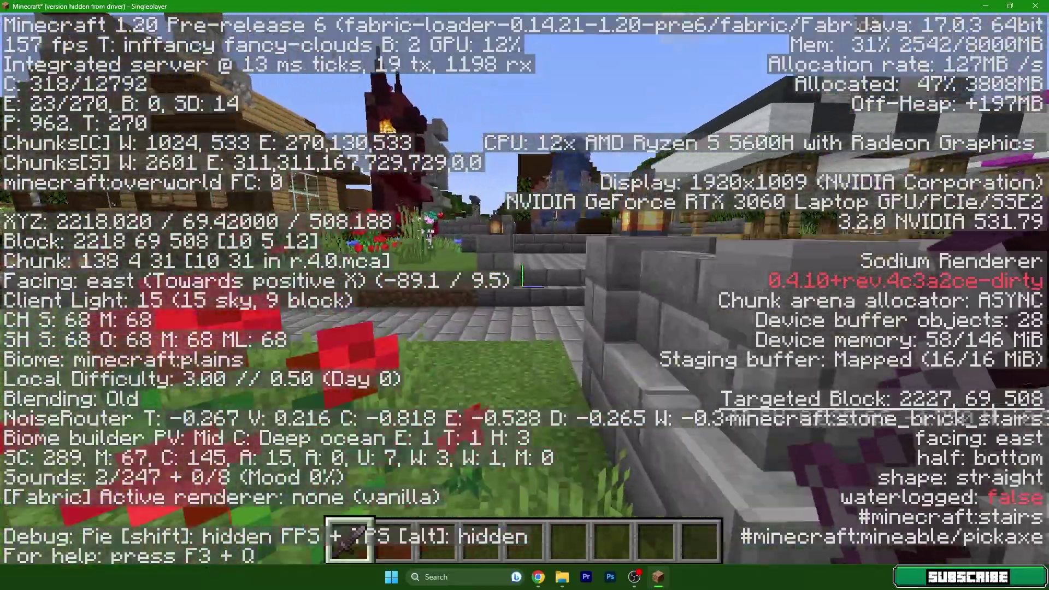
key("w")
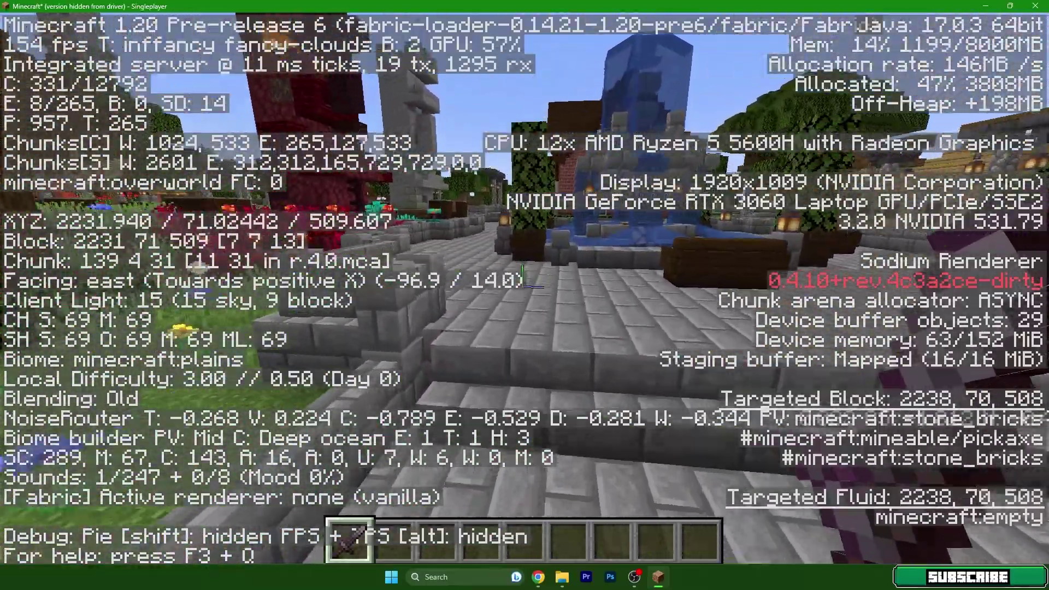
key("w")
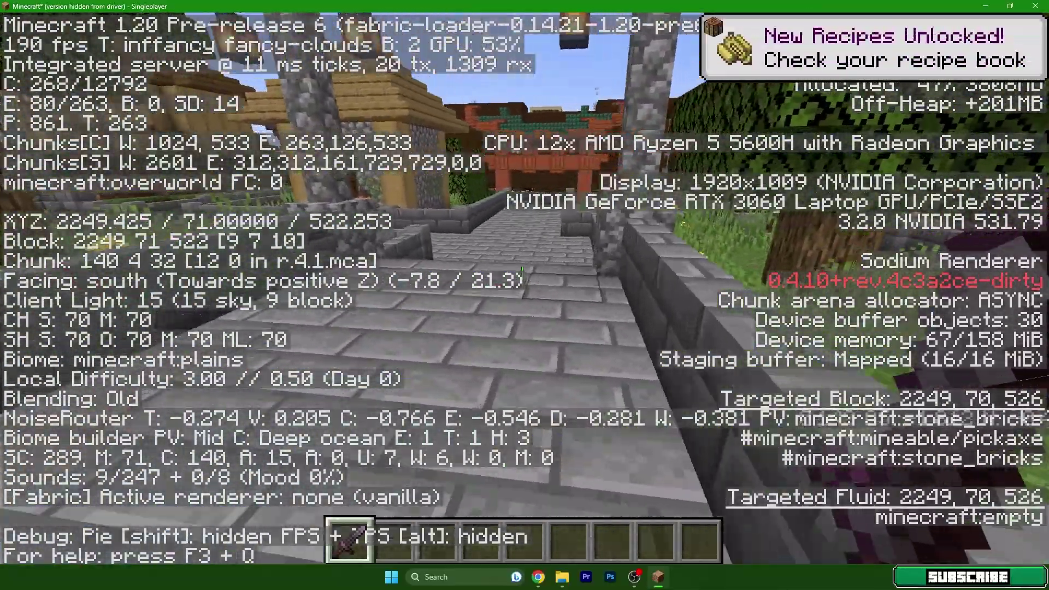
key("w")
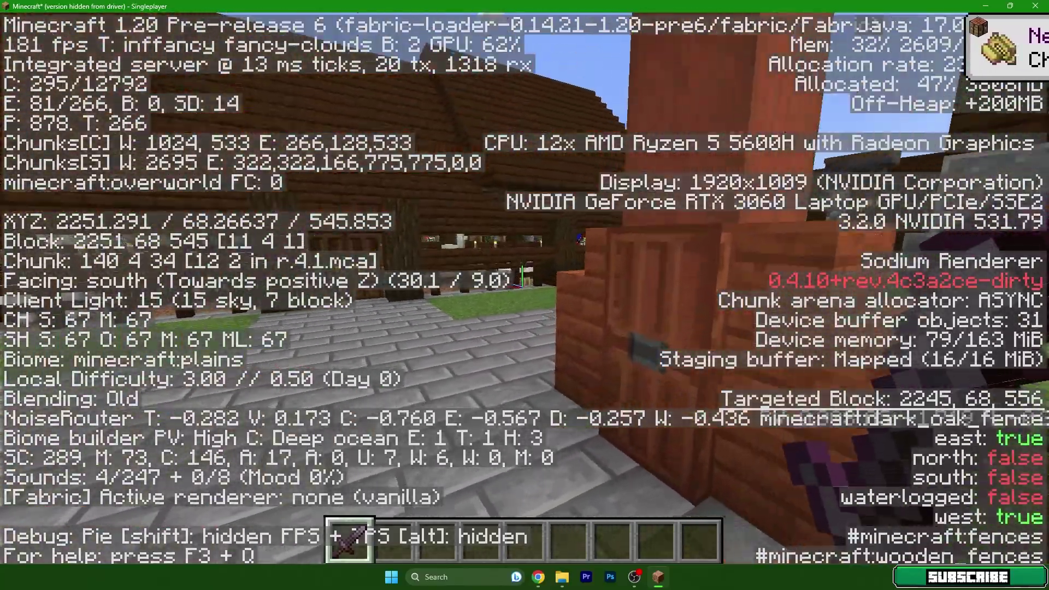
key("w")
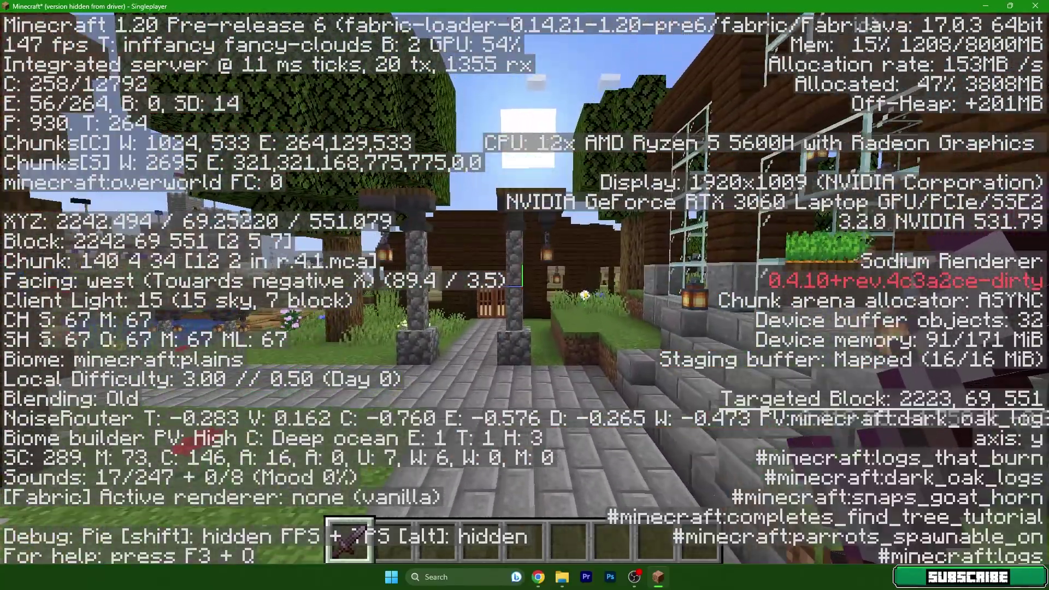